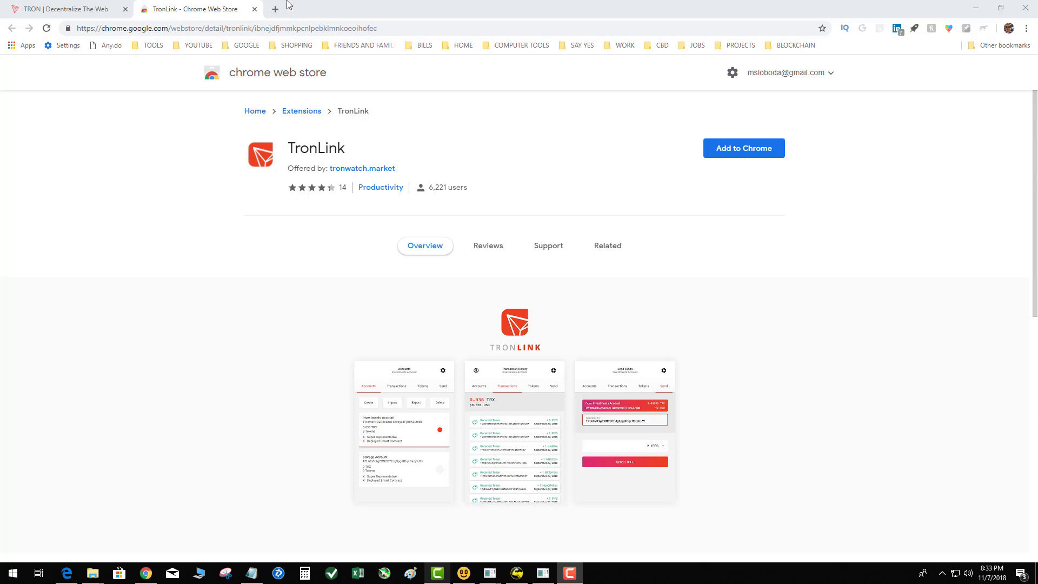
- Search Google for "google chome store" in a new tab and open the Chrome Web Store's extensions page
left_click(275, 8)
left_click(409, 221)
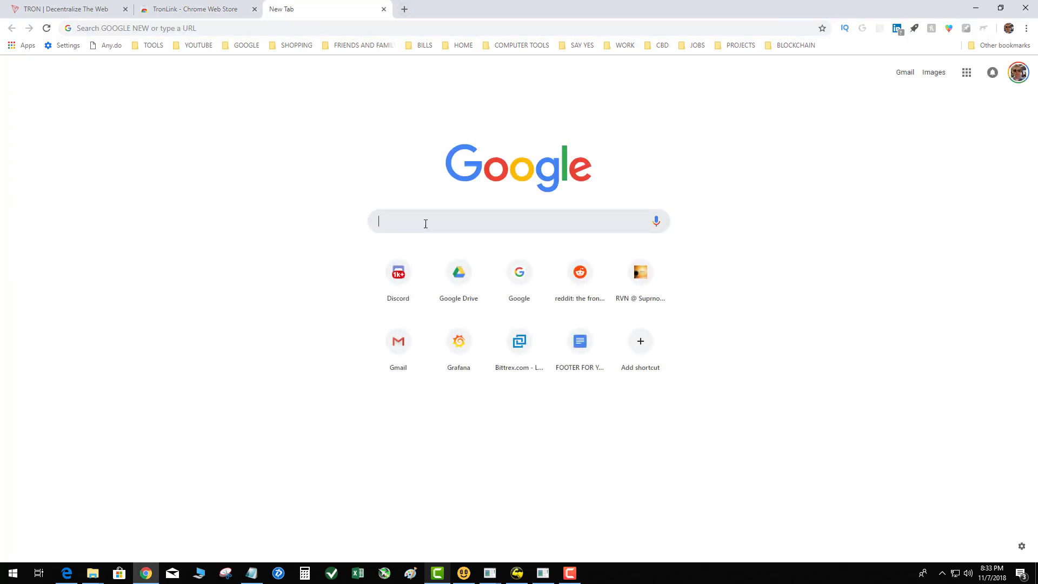
type("google c")
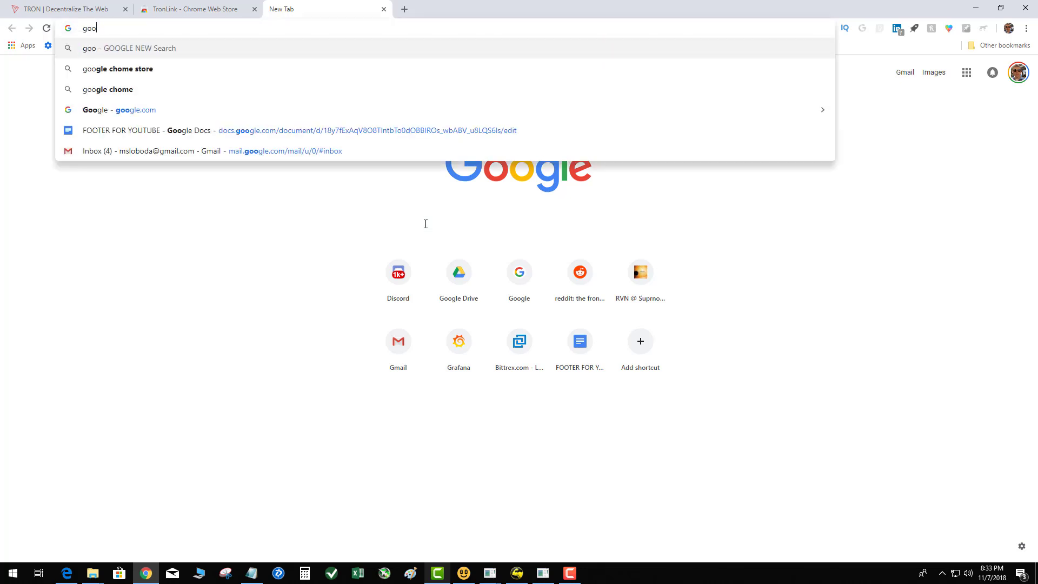
key("BackSpace")
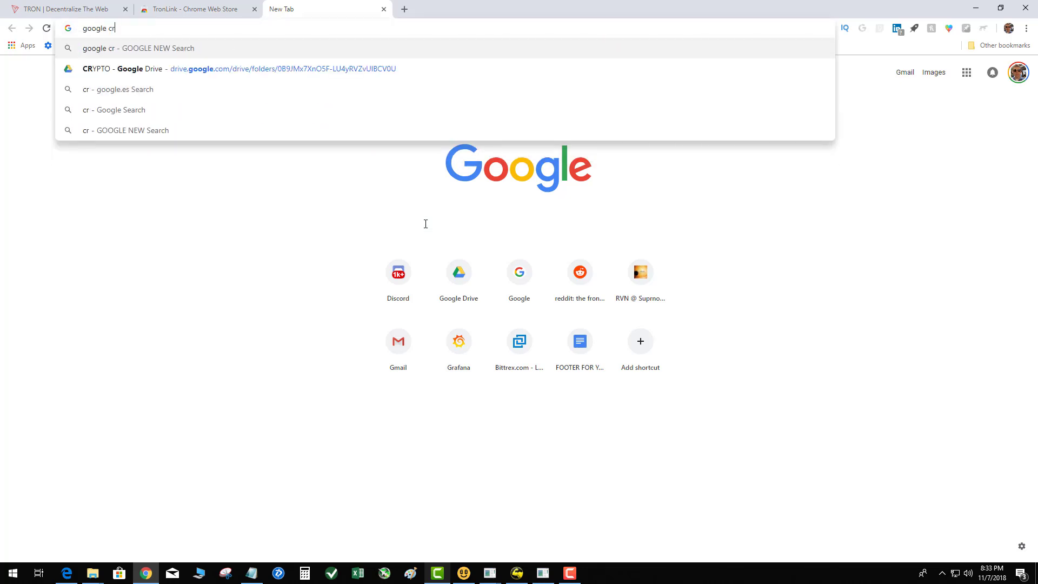
type("ho")
key("Return")
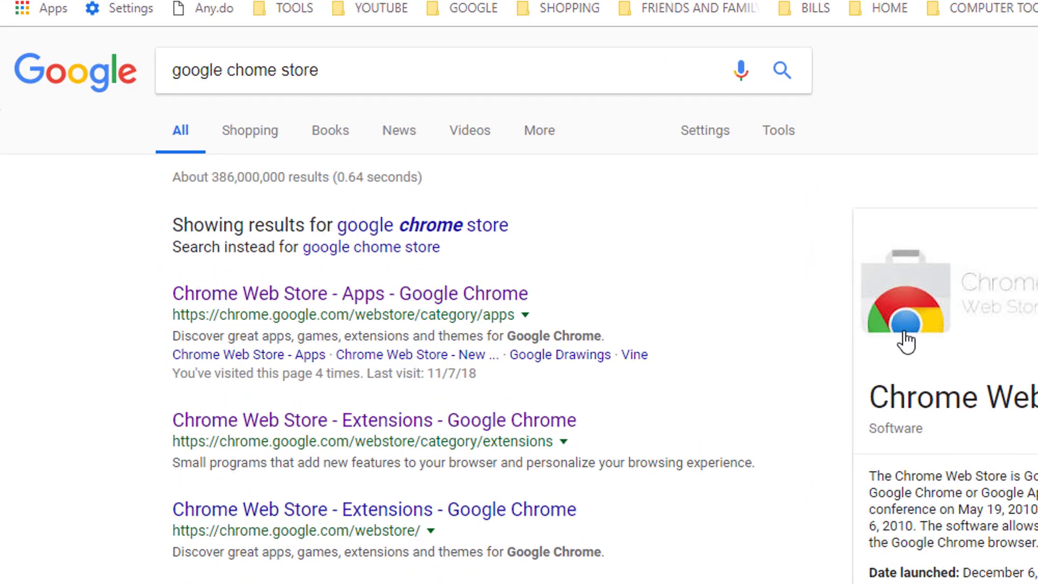
left_click(420, 296)
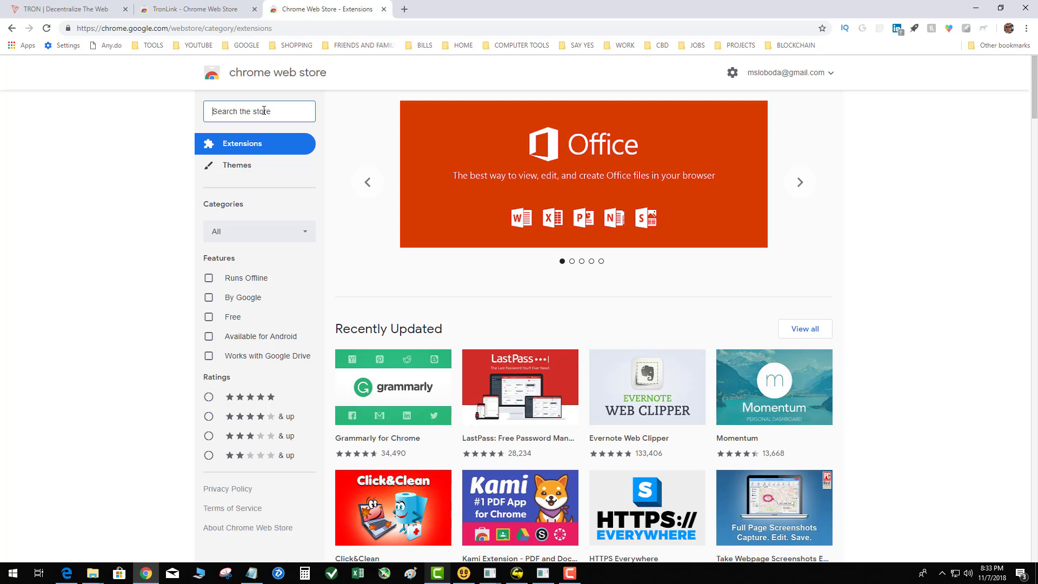
- Search the store for "tronlink" and open the TronLink extension's detail page
type("tronlink")
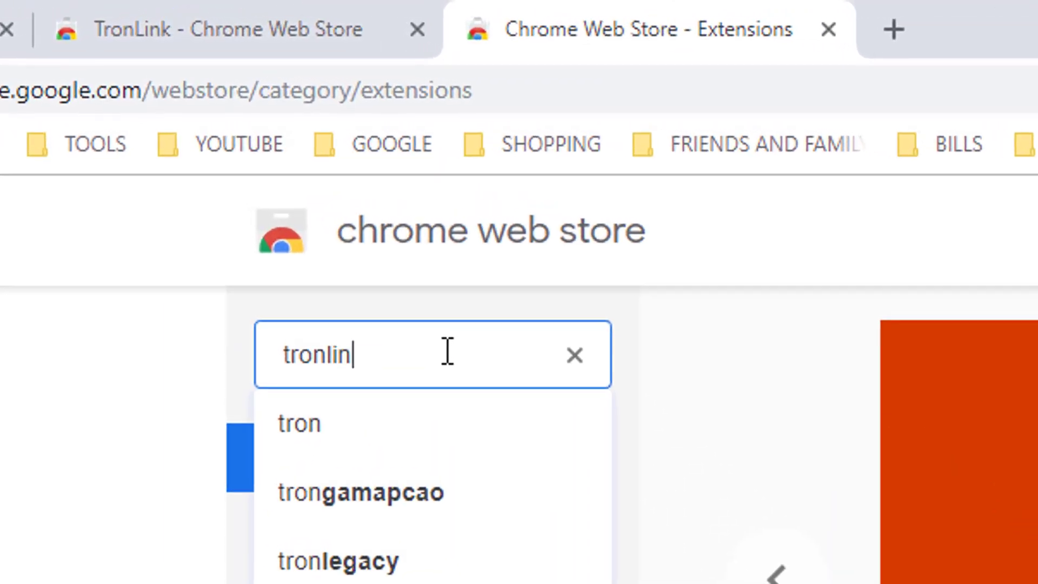
key("Return")
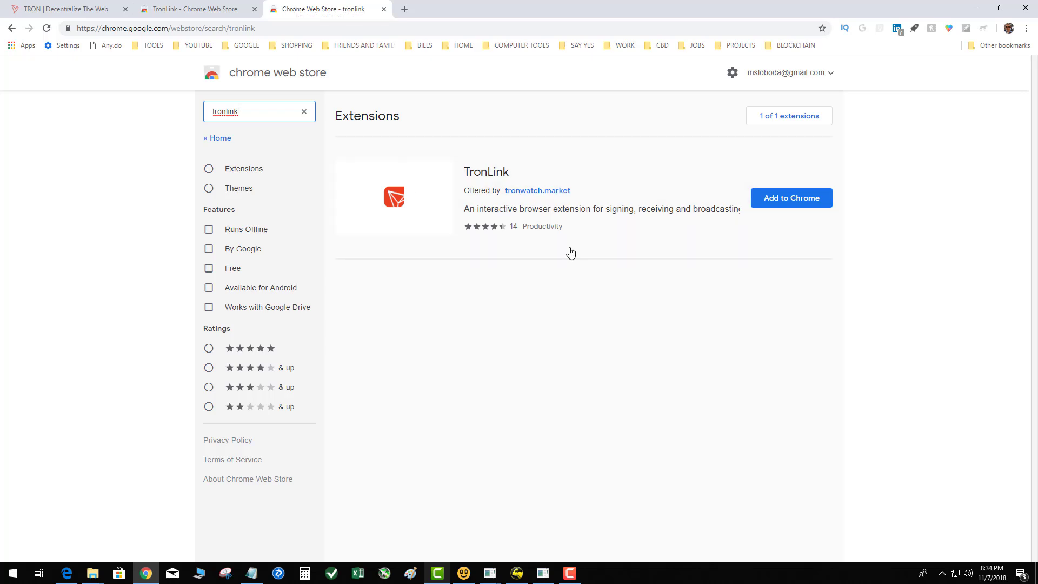
left_click(397, 202)
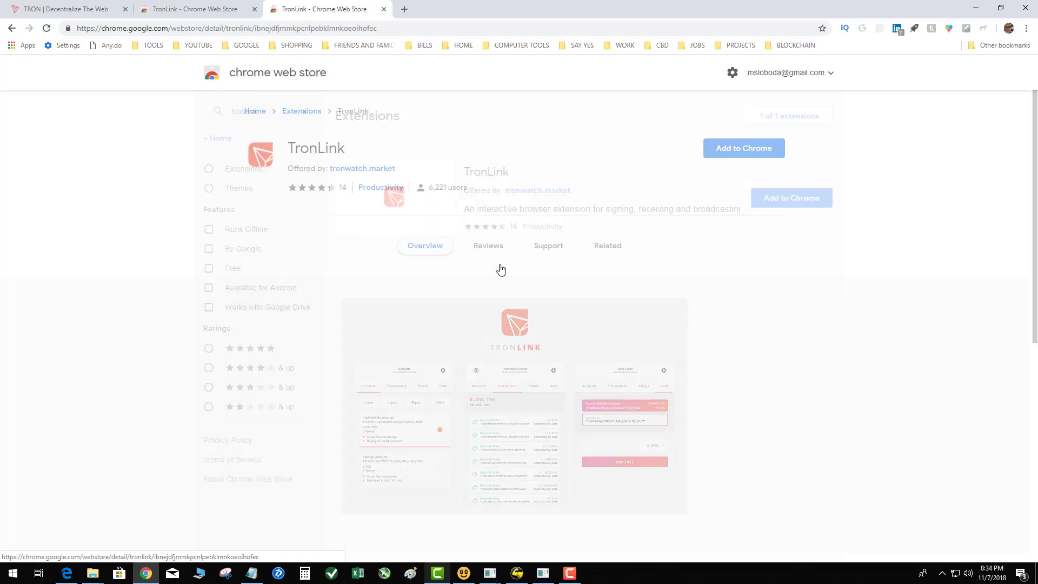
- Install the TronLink extension, dismiss the installation notice and open the extension's wallet setup
left_click(350, 362)
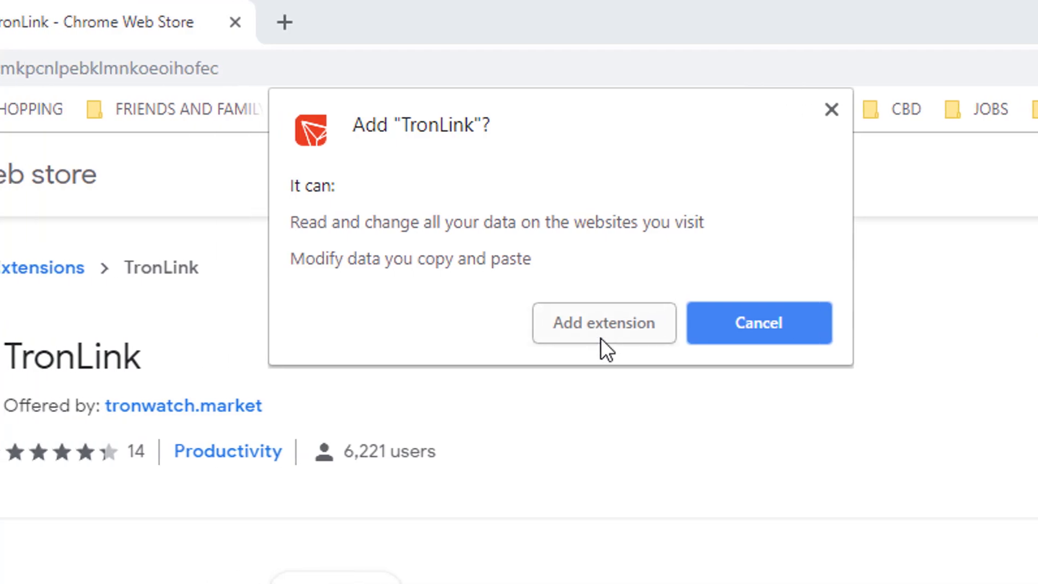
left_click(478, 324)
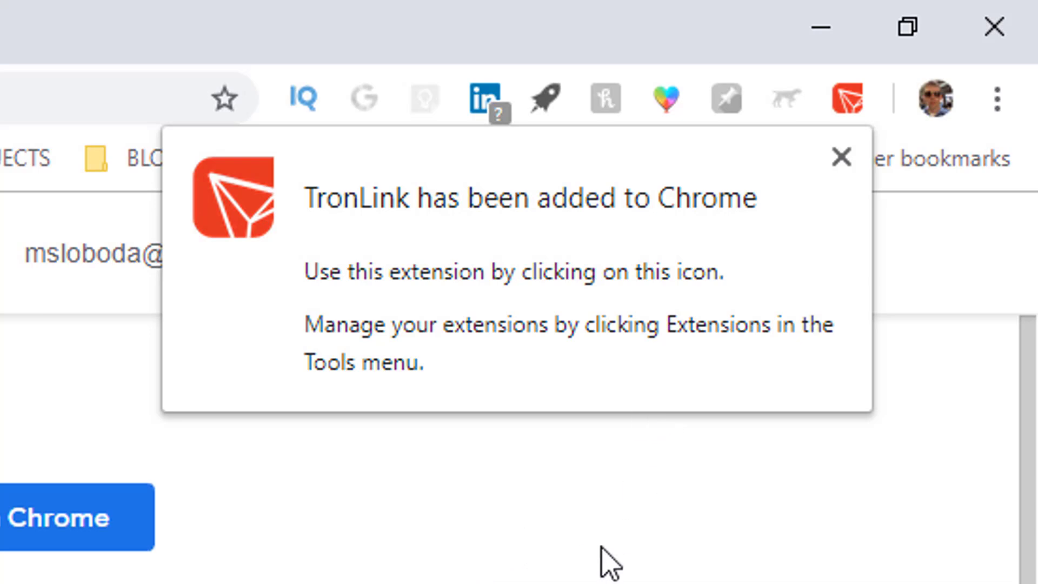
left_click(842, 160)
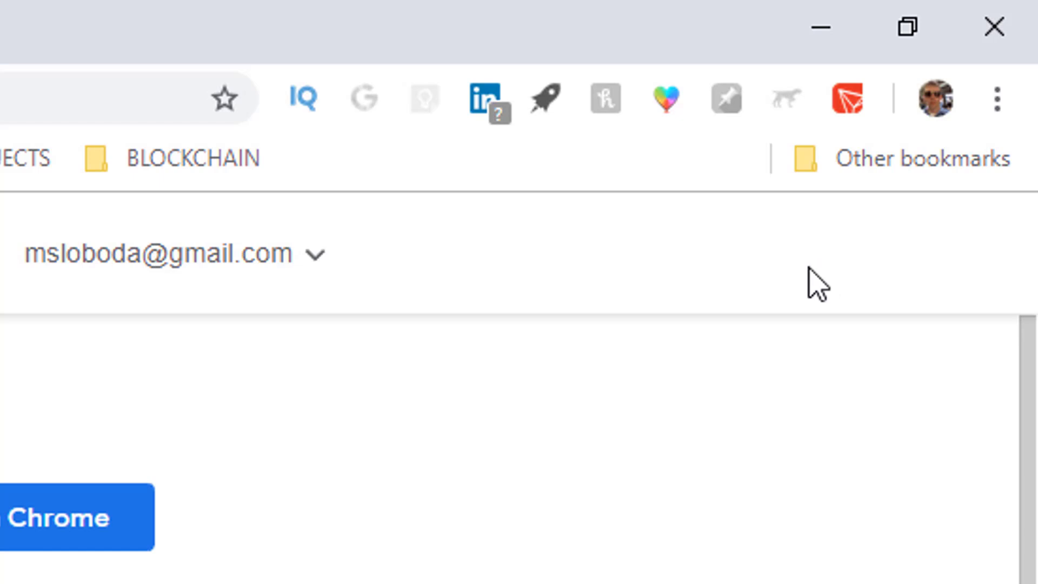
left_click(848, 98)
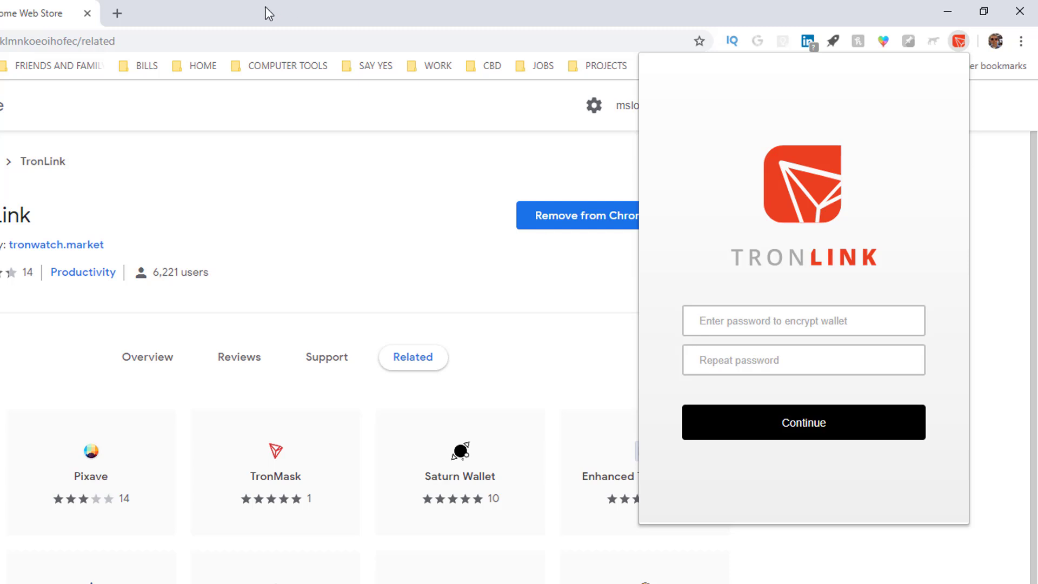
- Open the Secure Password Generator in a new tab, then generate and copy a 16-character password
left_click(117, 13)
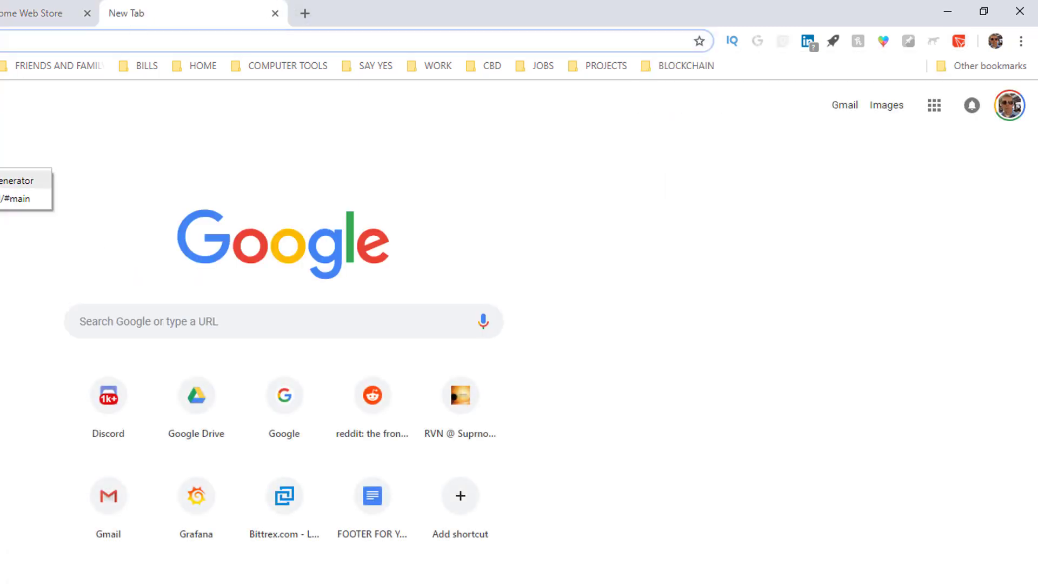
left_click(49, 181)
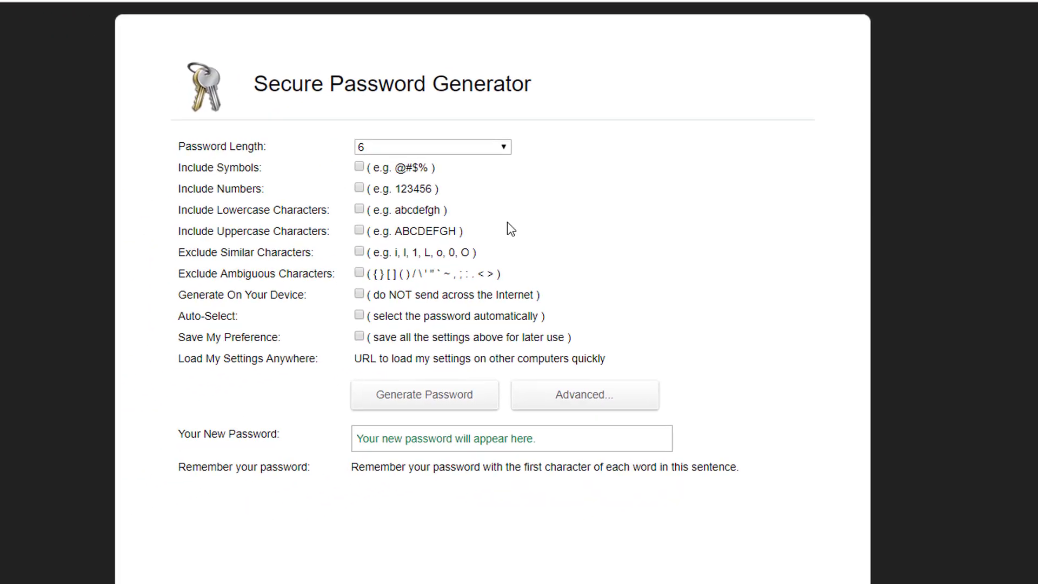
left_click(494, 148)
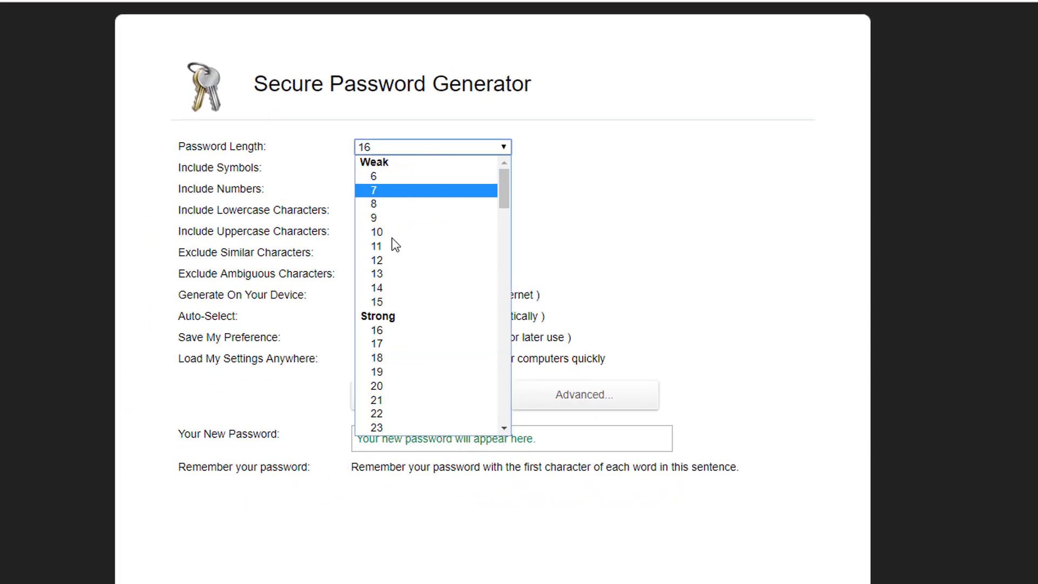
left_click(396, 329)
left_click(439, 395)
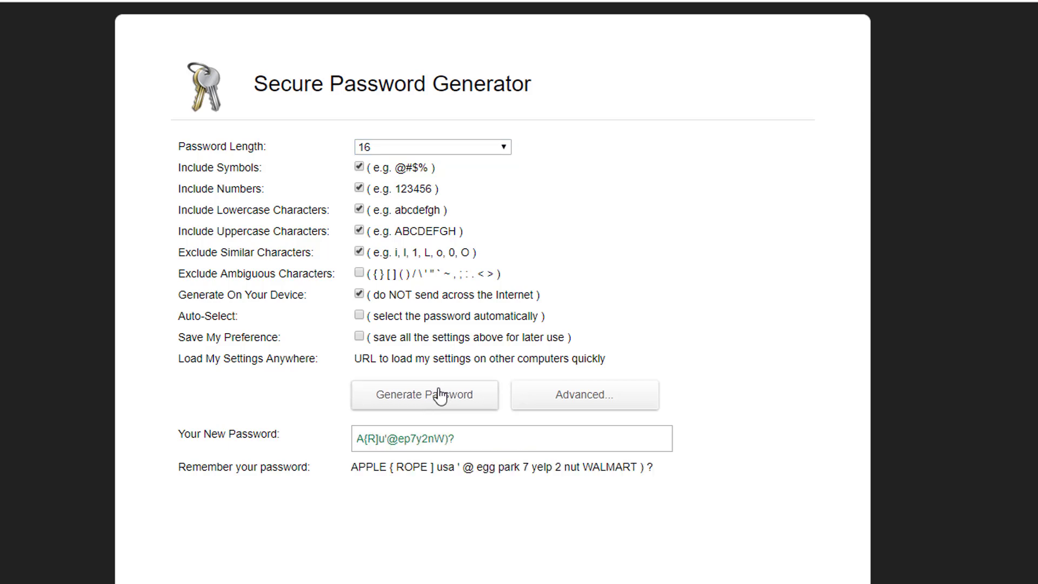
left_click_drag(470, 436, 146, 320)
key("ctrl+c")
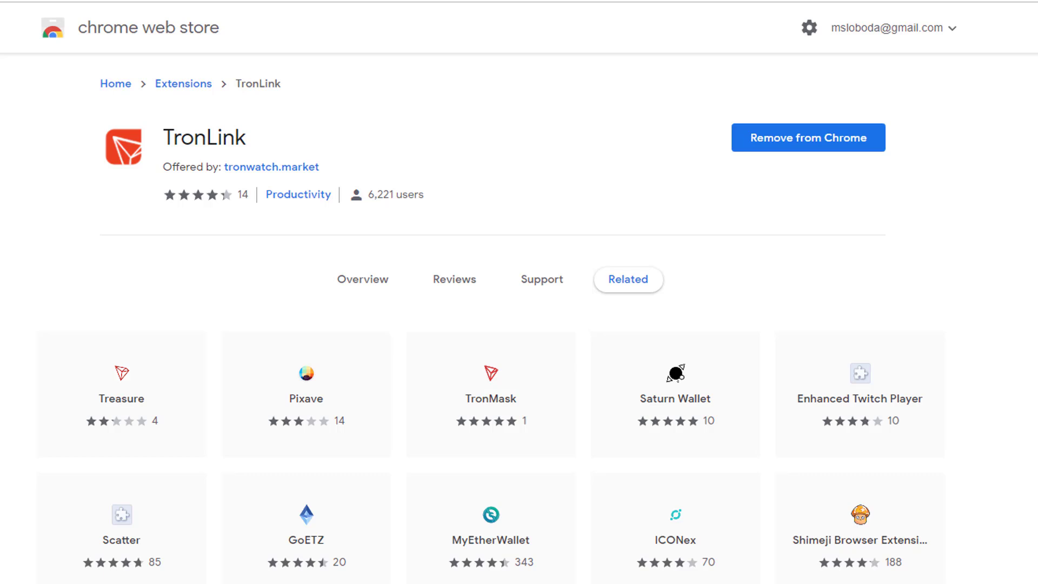
- Reopen the TronLink wallet setup and paste the generated password into both the encryption password and repeat password fields
left_click(1037, 0)
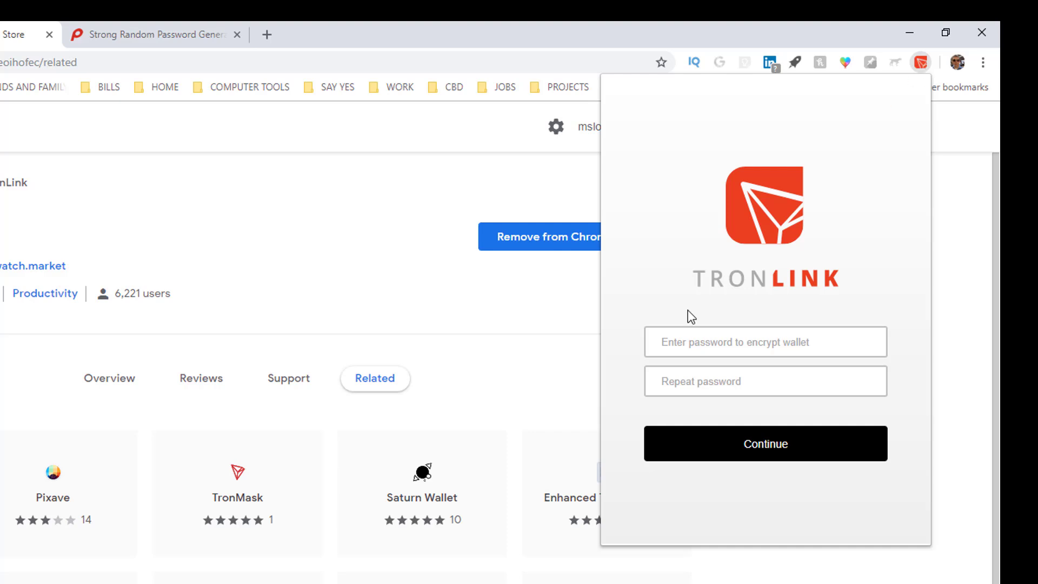
left_click(692, 343)
key("ctrl+v")
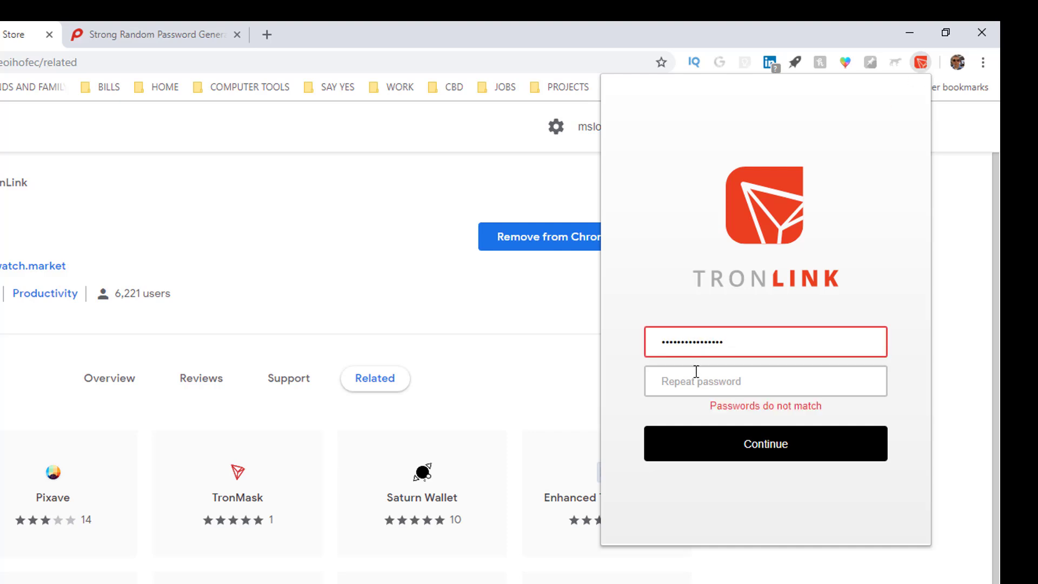
left_click(696, 372)
key("ctrl+v")
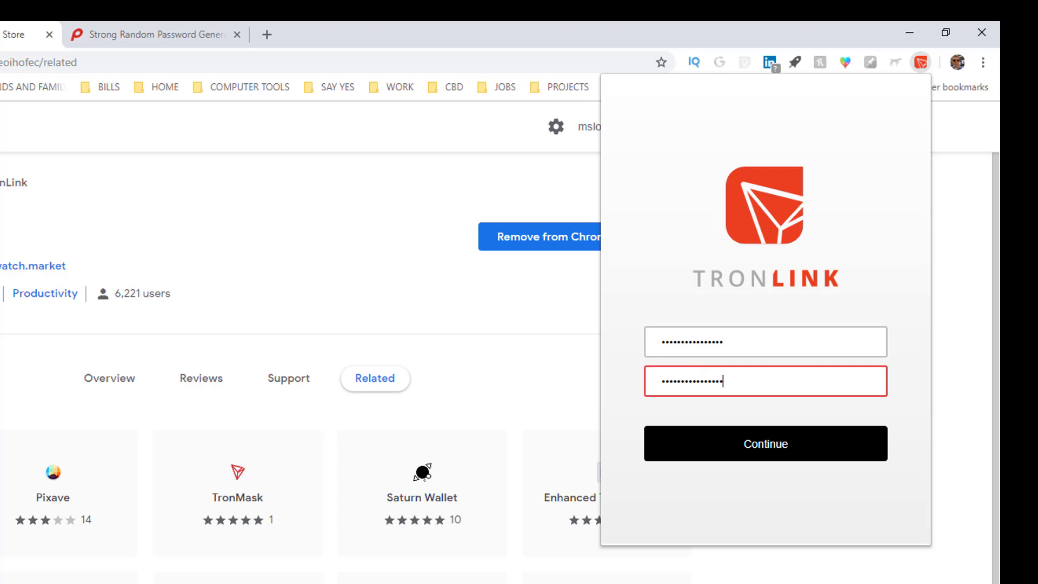
- Open a blank Notepad document and paste the wallet password into it as a backup
key("super")
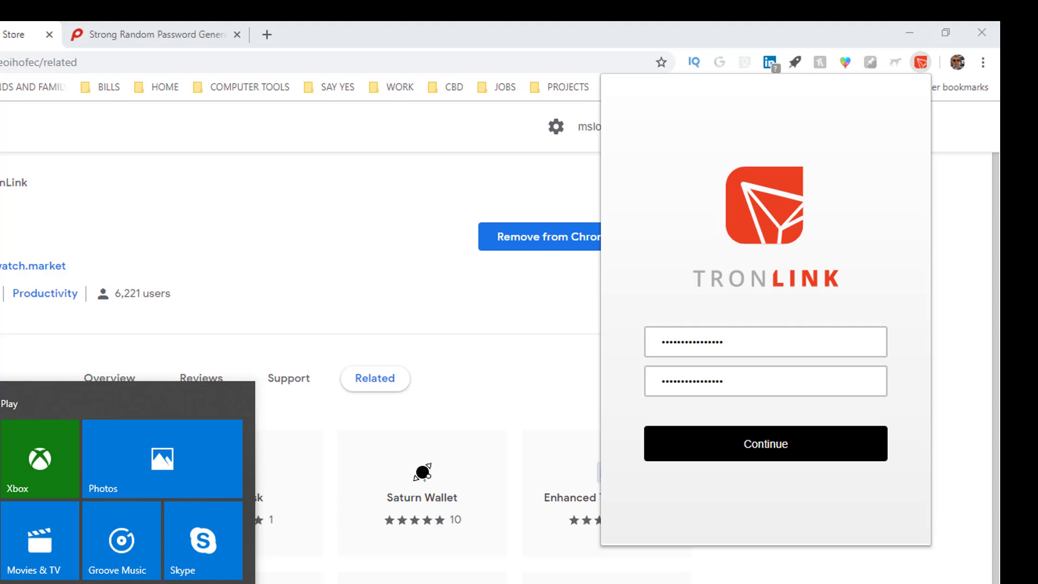
key("super")
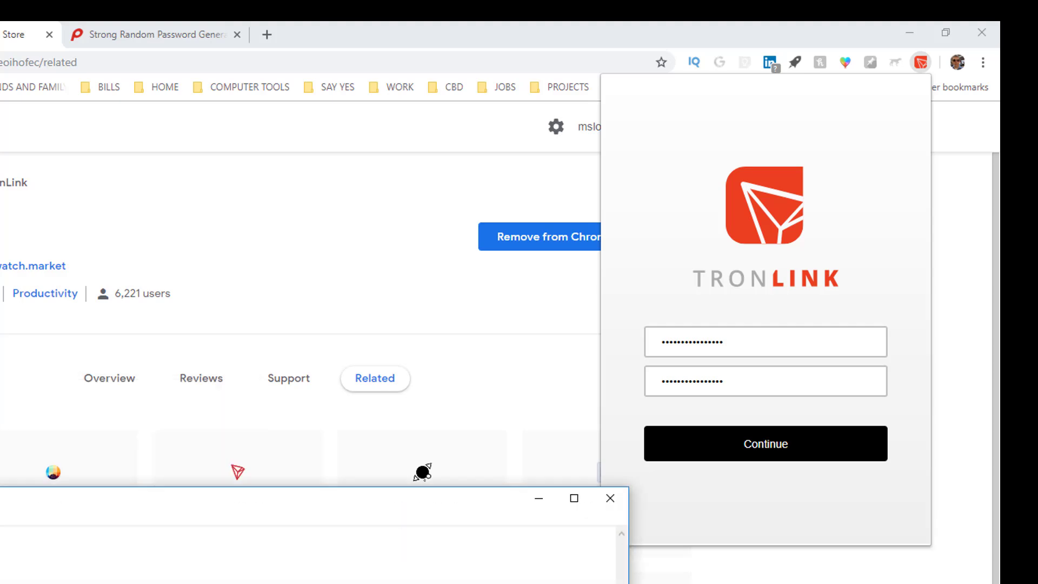
key("ctrl+v")
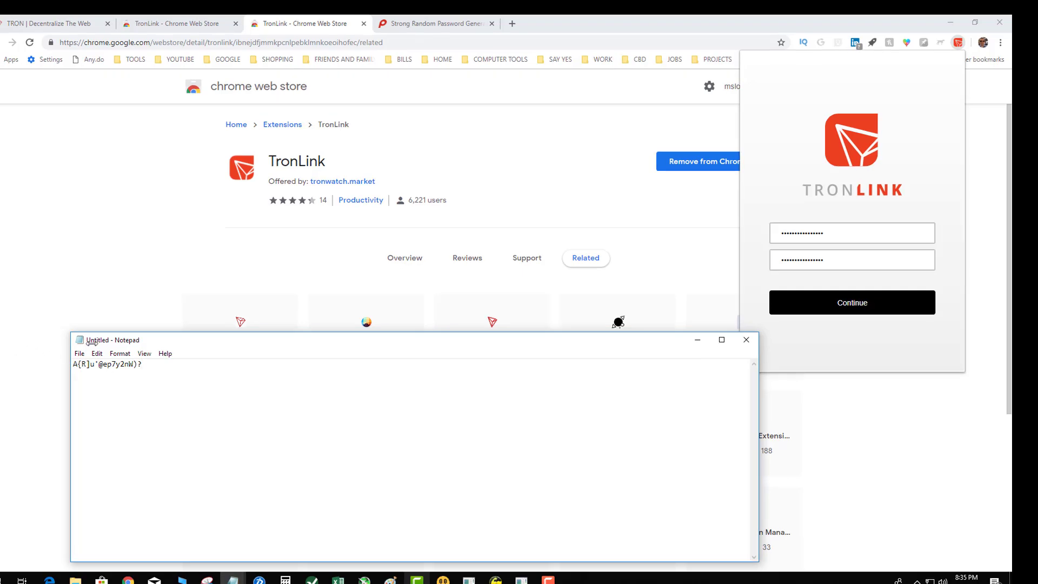
- Submit the password in the TronLink setup to create the default account and continue to the wallet
left_click(839, 302)
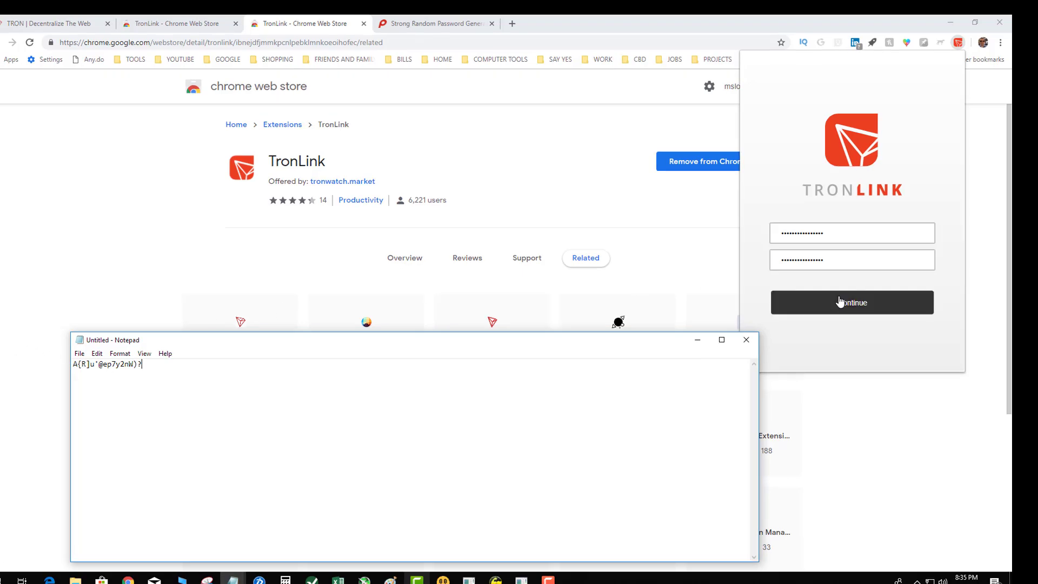
left_click(840, 304)
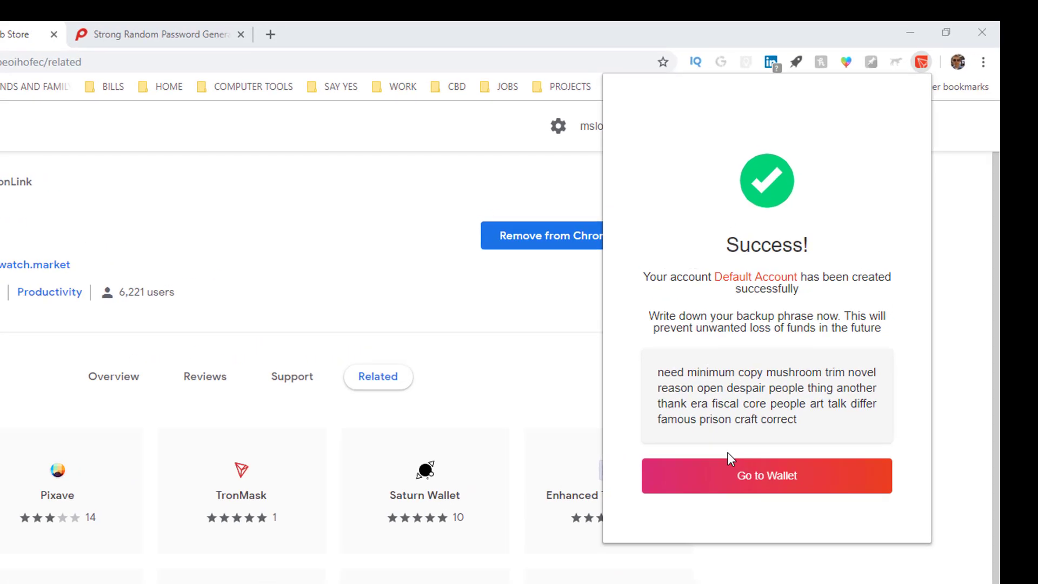
left_click(778, 475)
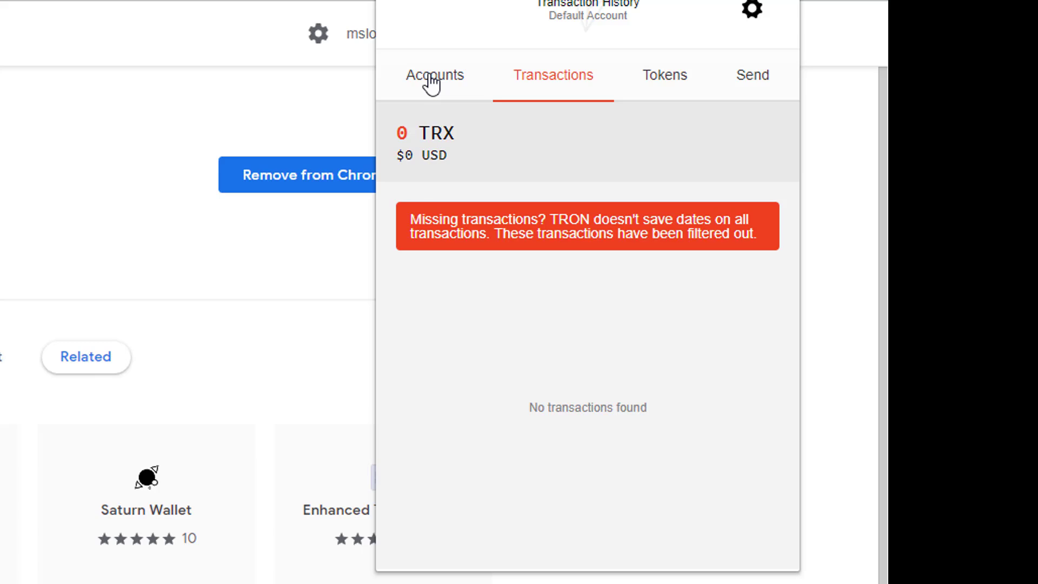
- Show the wallet's accounts and copy the default account's address
left_click(432, 84)
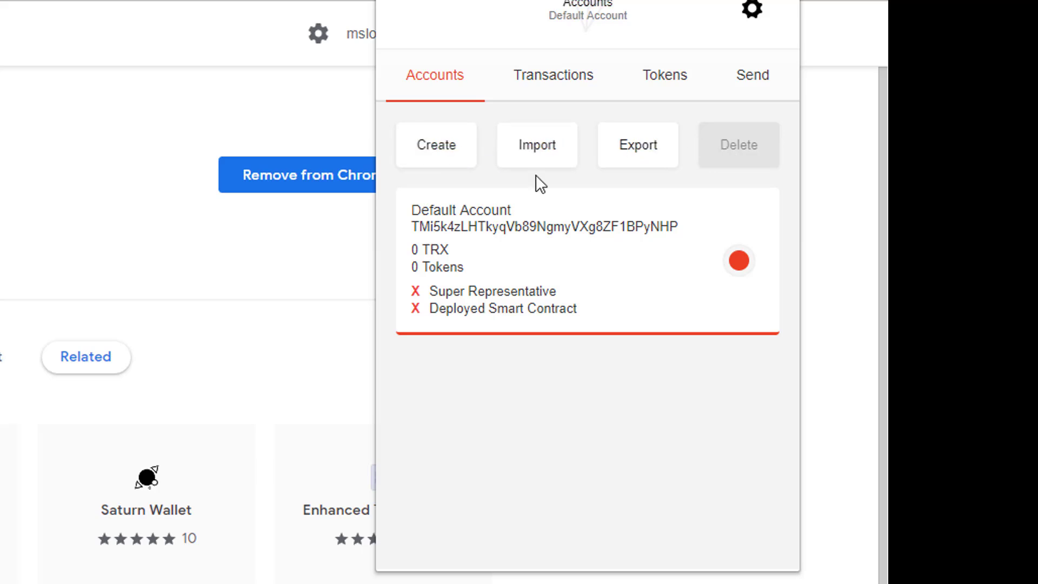
double_click(681, 227)
key("ctrl+c")
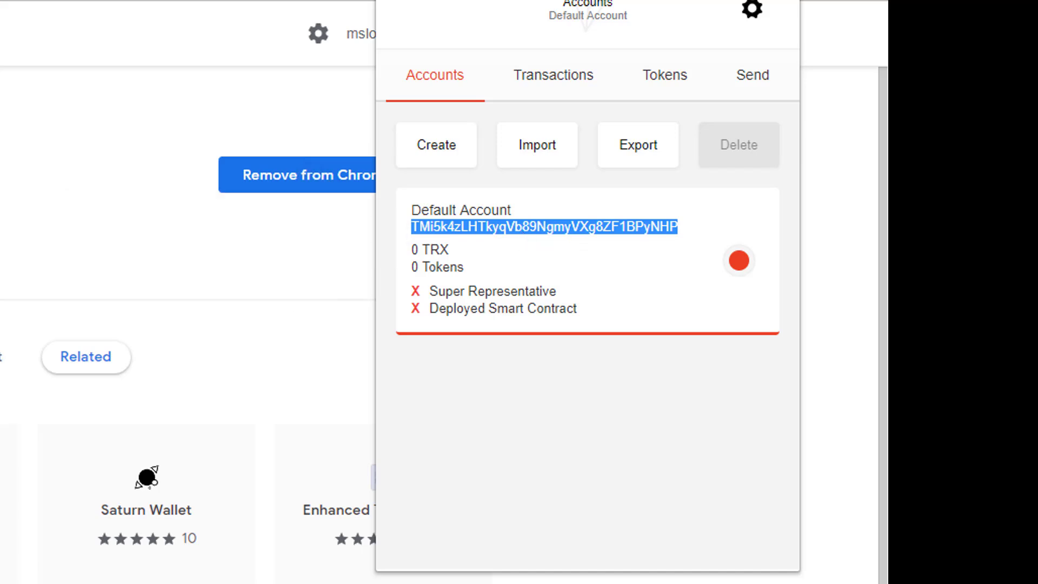
- Switch to the untitled Notepad document and paste the copied wallet address beneath a new heading "addresss"
key("alt+Tab")
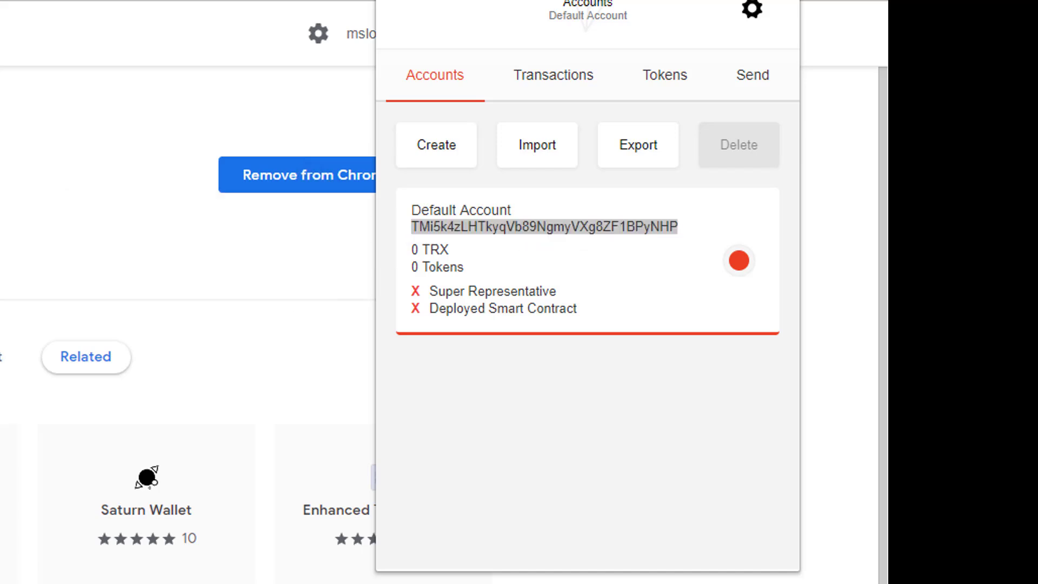
mouse_move(215, 553)
left_click(174, 547)
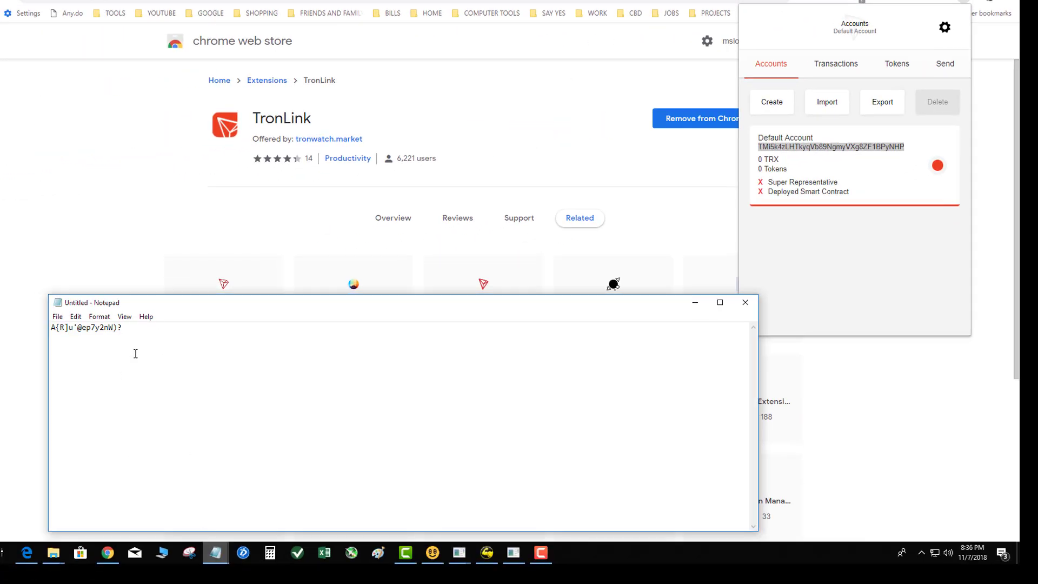
key("Return")
type("addresss")
key("Return")
key("ctrl+v")
key("Return")
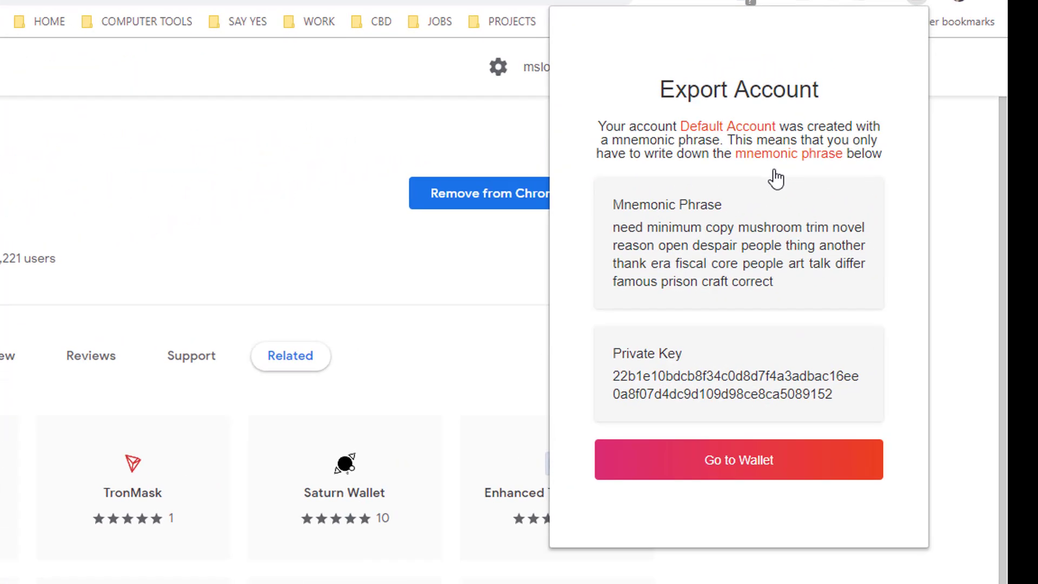
- Copy the mnemonic phrase from the account export into the untitled Notepad document beneath a new heading "recovery phrase"
triple_click(615, 229)
key("ctrl+c")
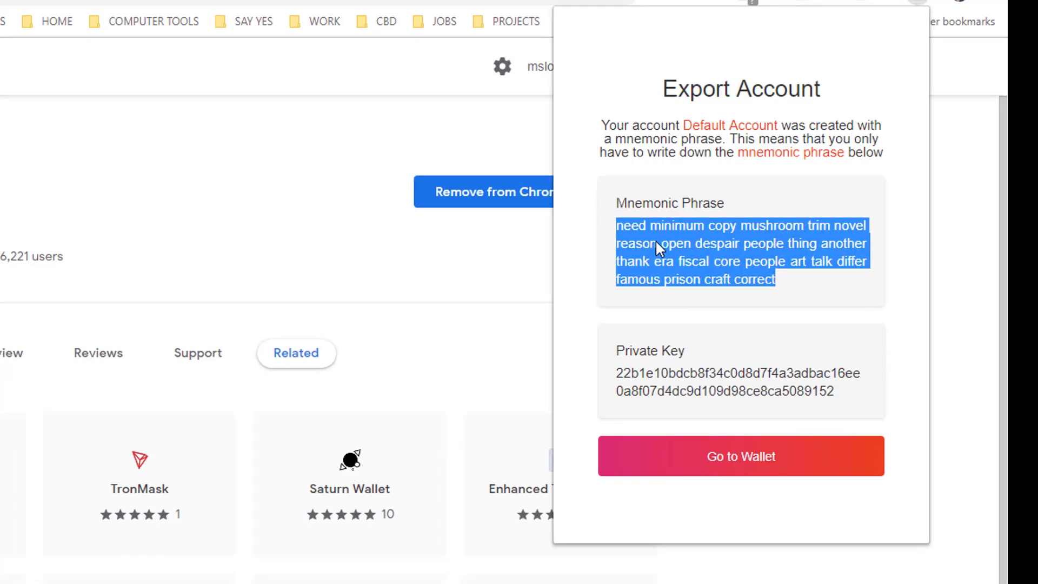
left_click(206, 552)
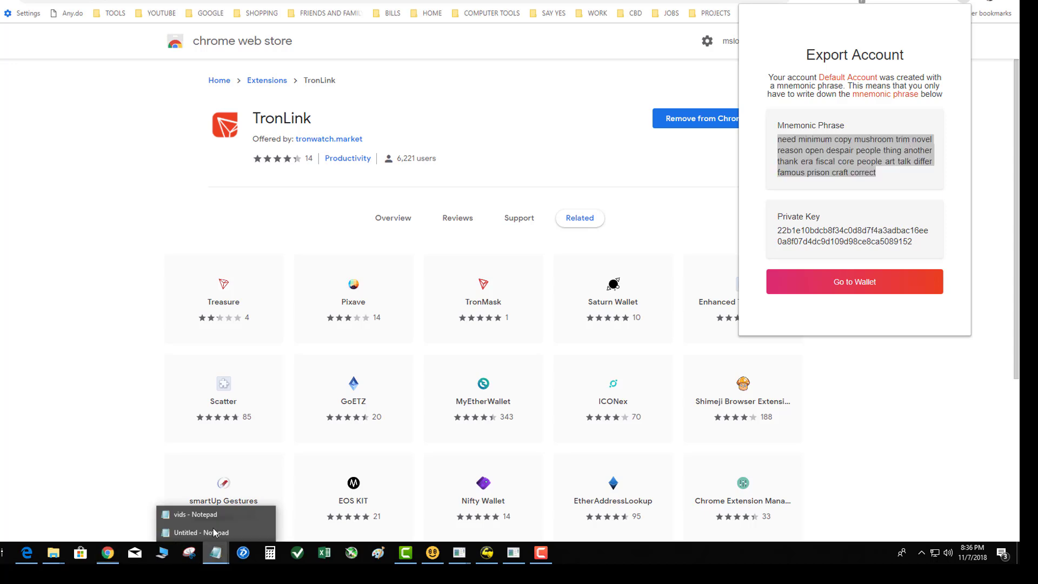
left_click(206, 532)
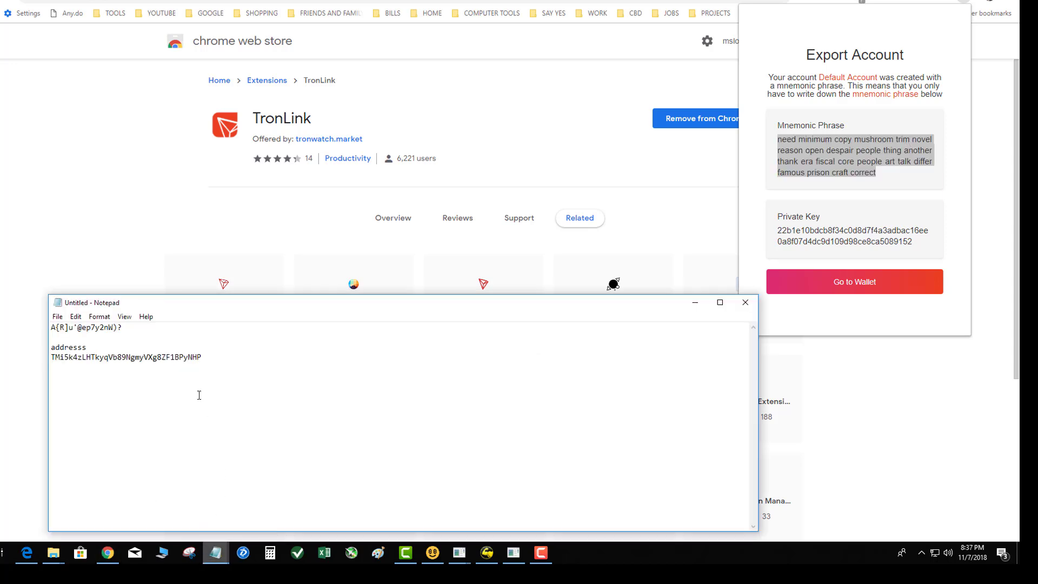
key("Return")
key("Return")
type("recovery phrase")
key("Return")
key("ctrl+v")
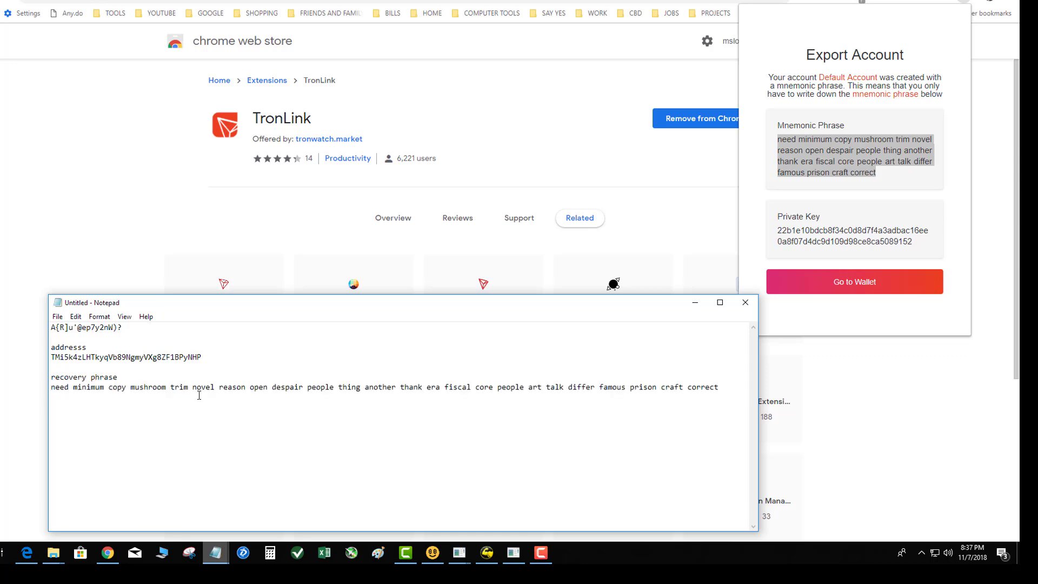
- Copy the private key from the account export into the untitled Notepad document beneath a new heading "private key"
key("Return")
left_click_drag(768, 238, 910, 247)
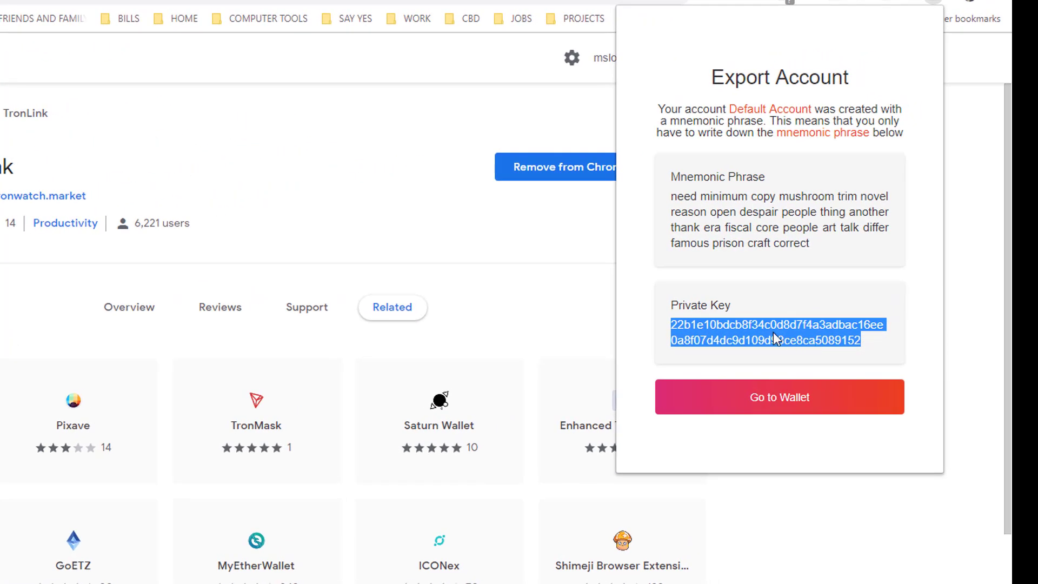
key("alt+Tab")
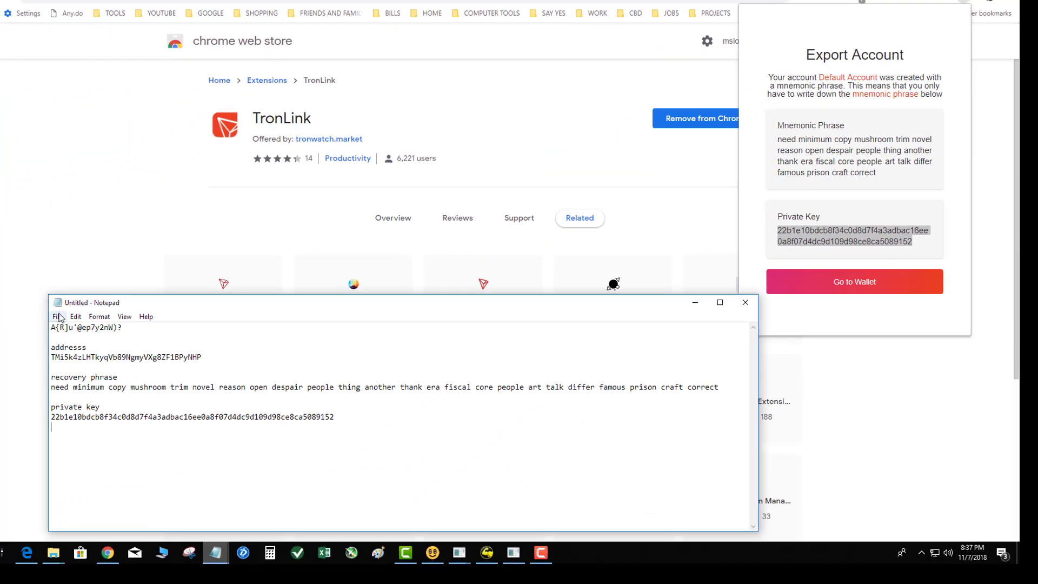
- Save the Notepad document to the Desktop as a text file named "tronlink" and switch back to Chrome
left_click(59, 317)
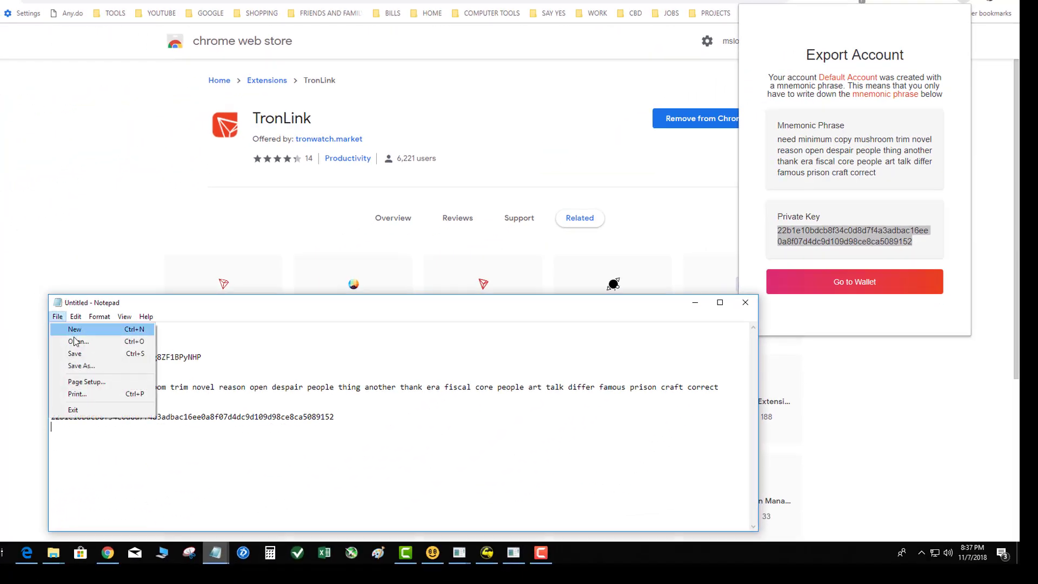
left_click(70, 366)
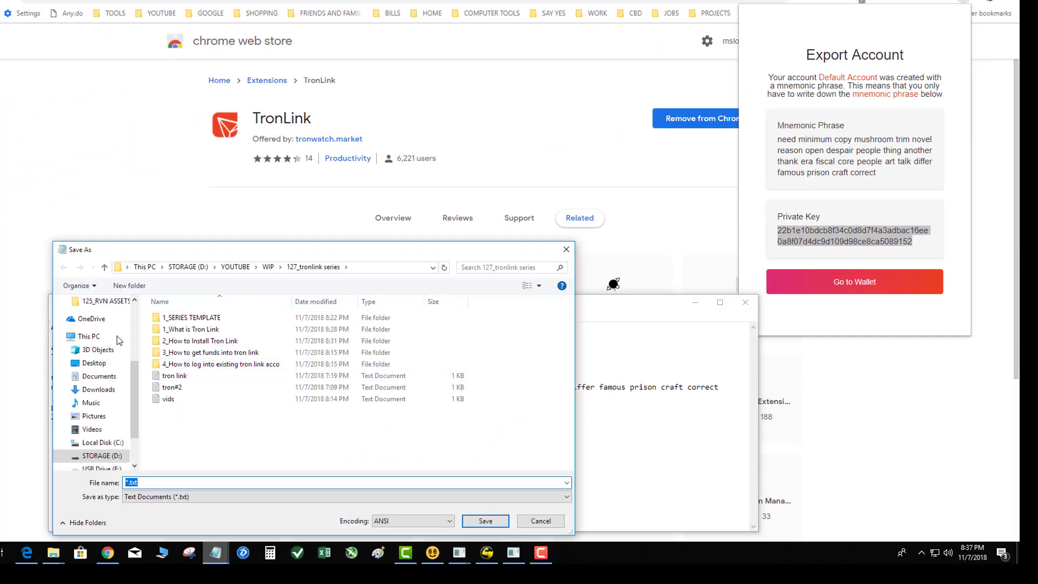
left_click(95, 364)
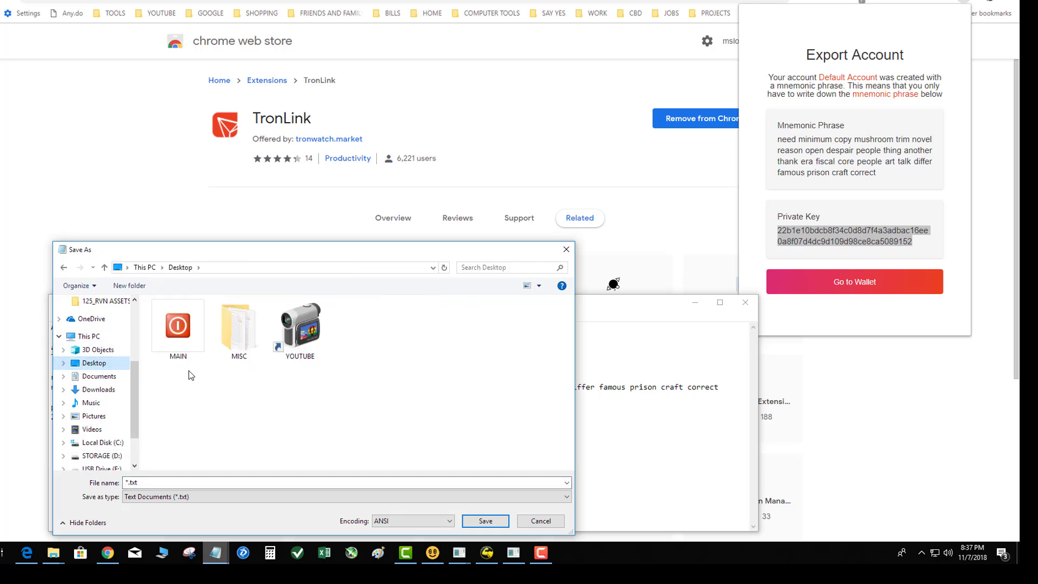
left_click(163, 481)
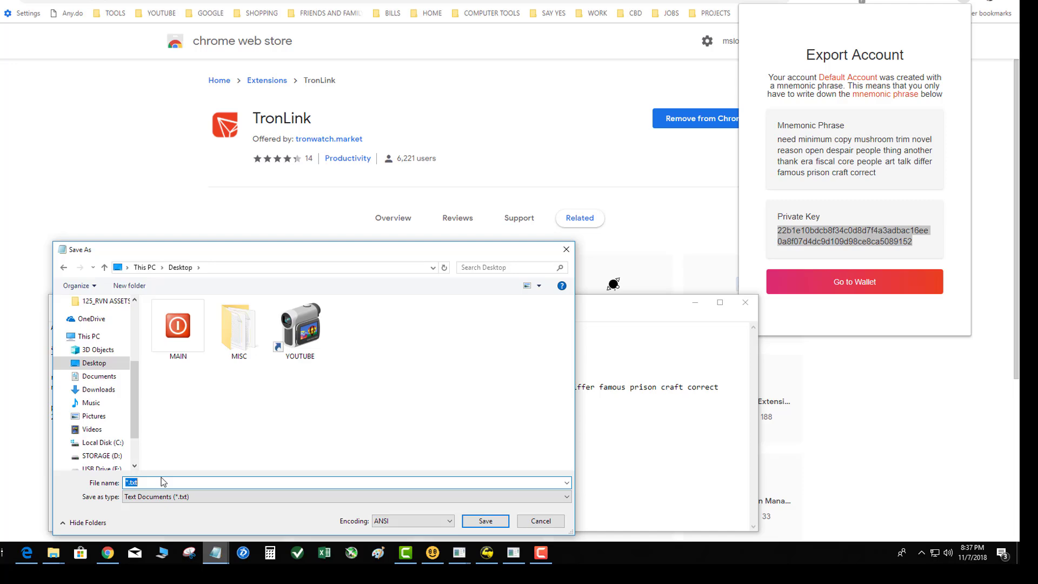
type("tronlink")
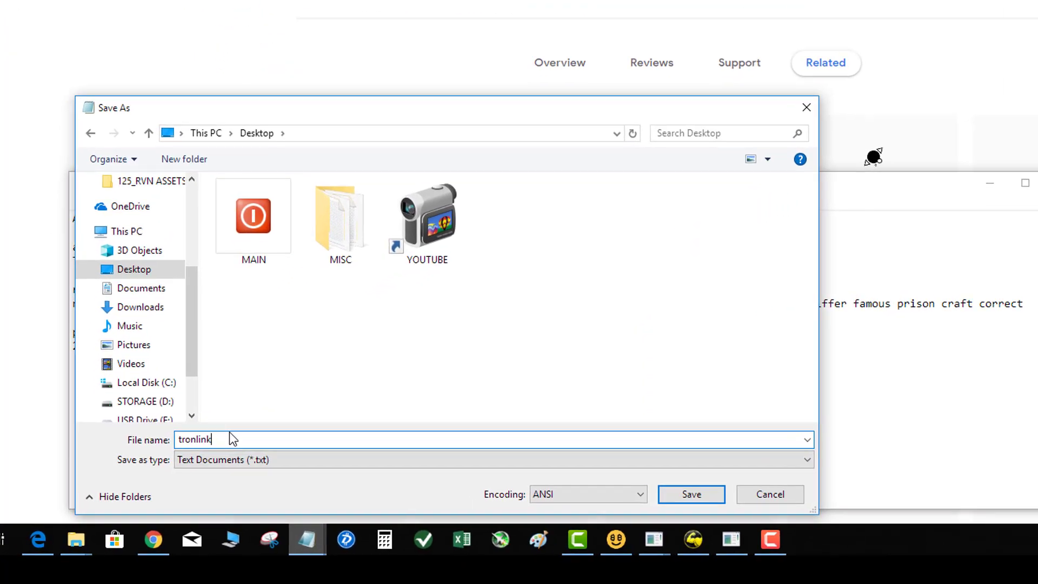
key("Return")
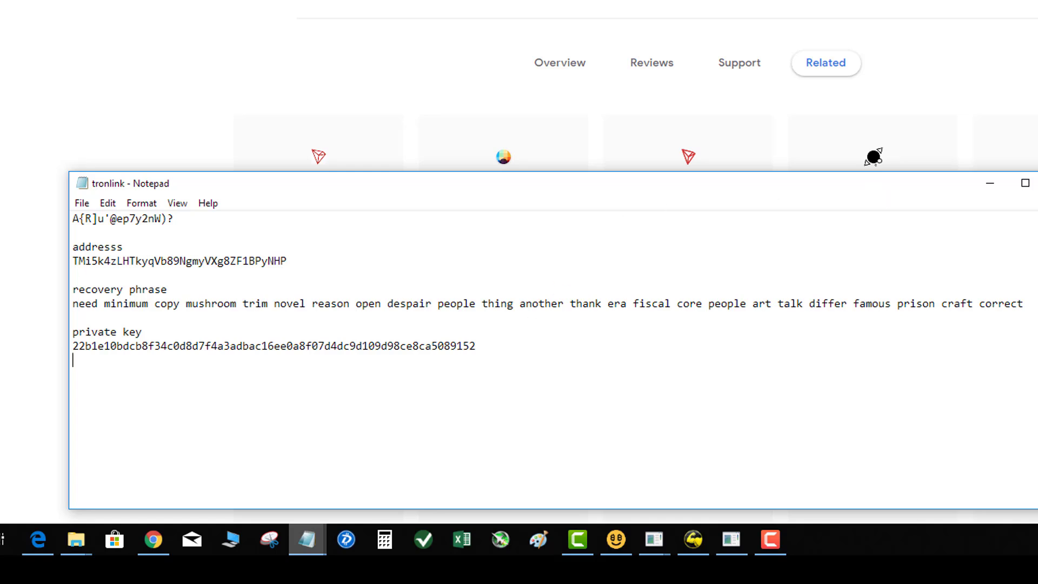
key("alt+Tab")
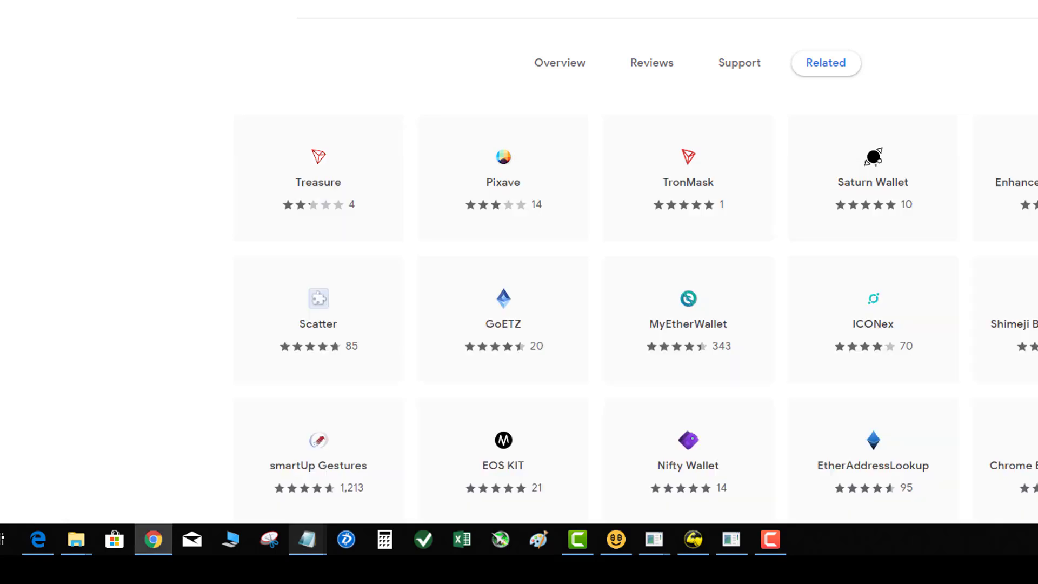